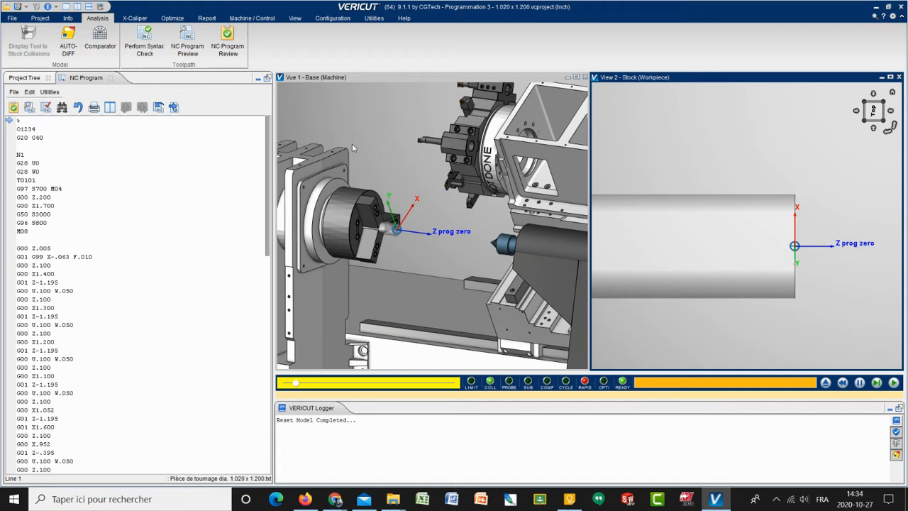
- Simulate the full NC program and compare the machined stock with the design model using AUTO-DIFF
left_click(894, 382)
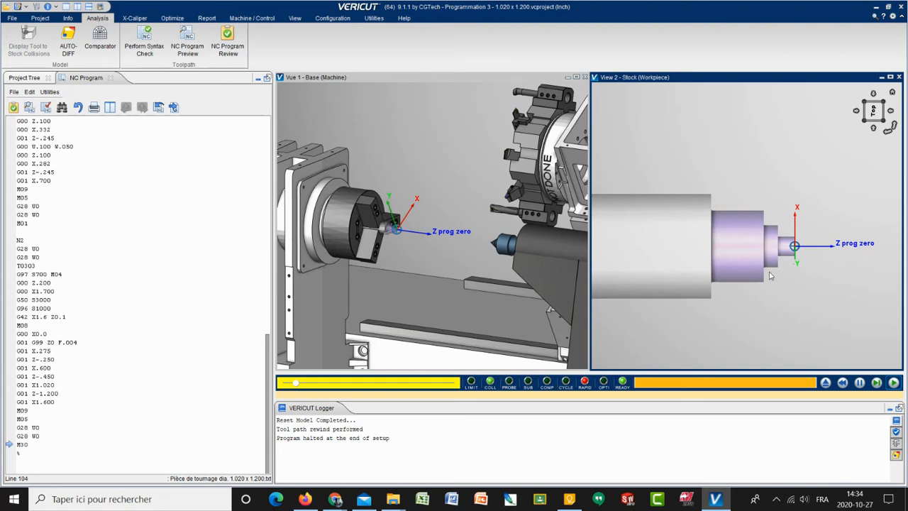
left_click(40, 18)
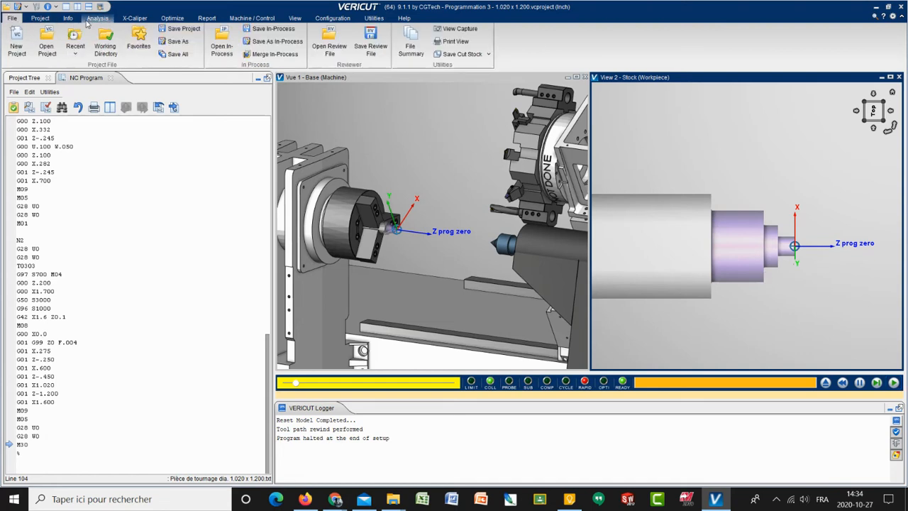
left_click(97, 19)
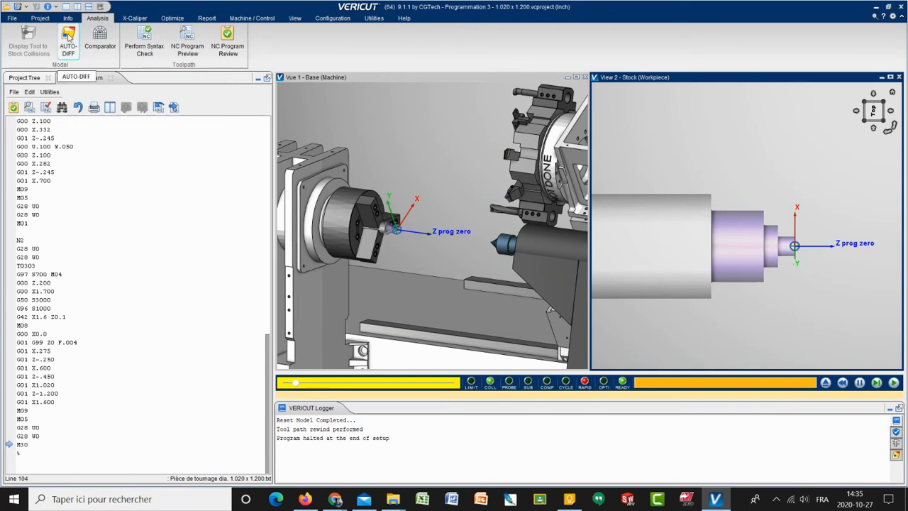
left_click(68, 39)
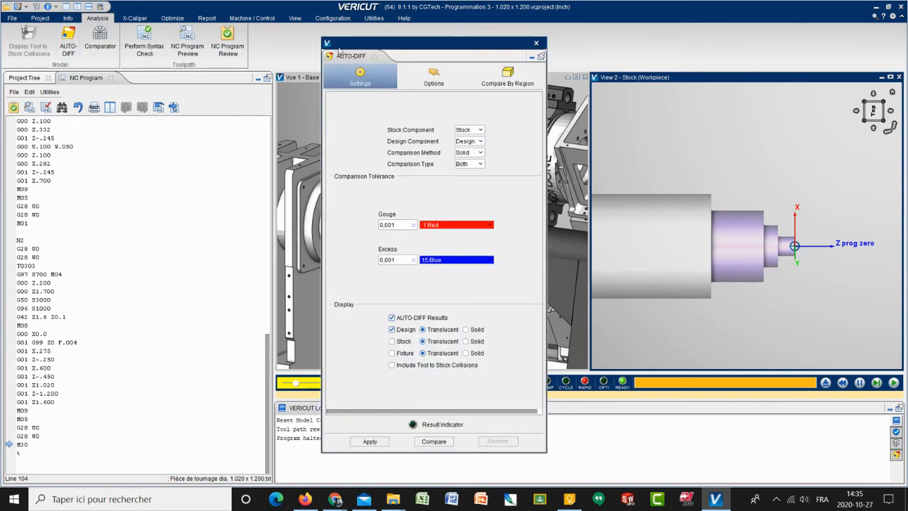
left_click_drag(405, 49, 428, 46)
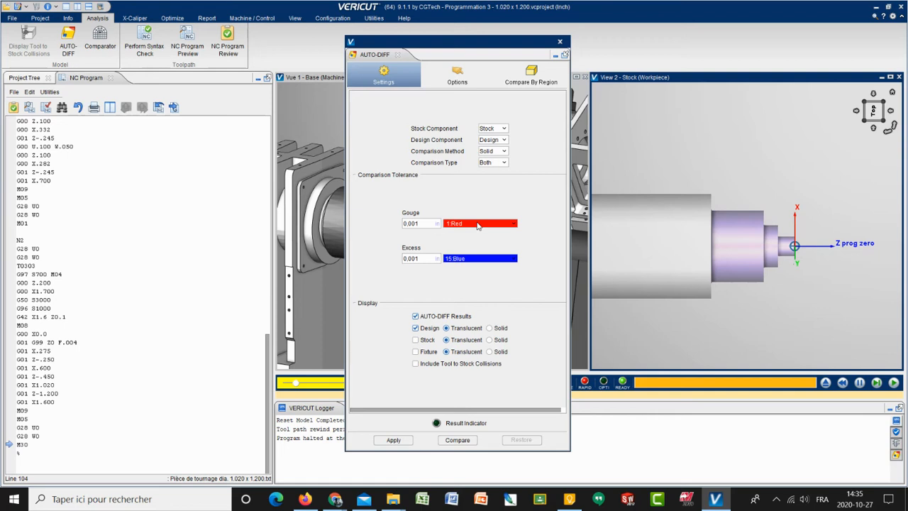
left_click(405, 217)
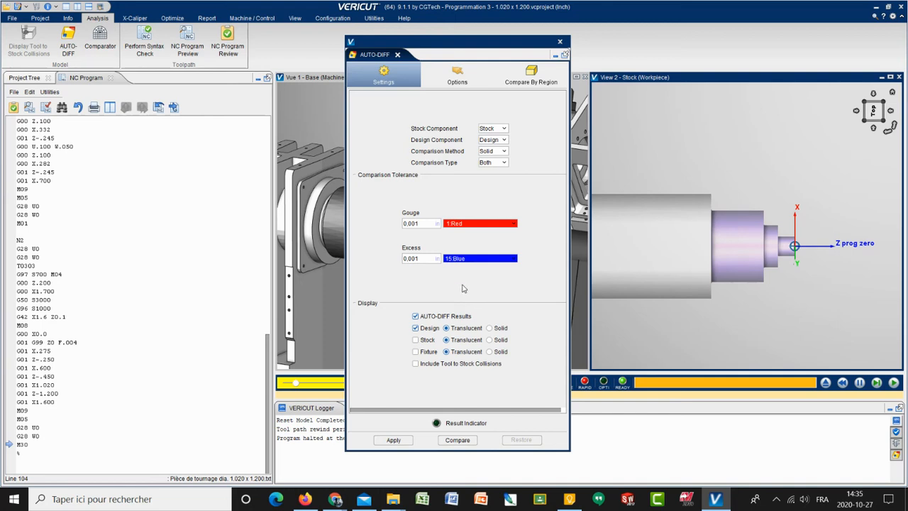
left_click(459, 440)
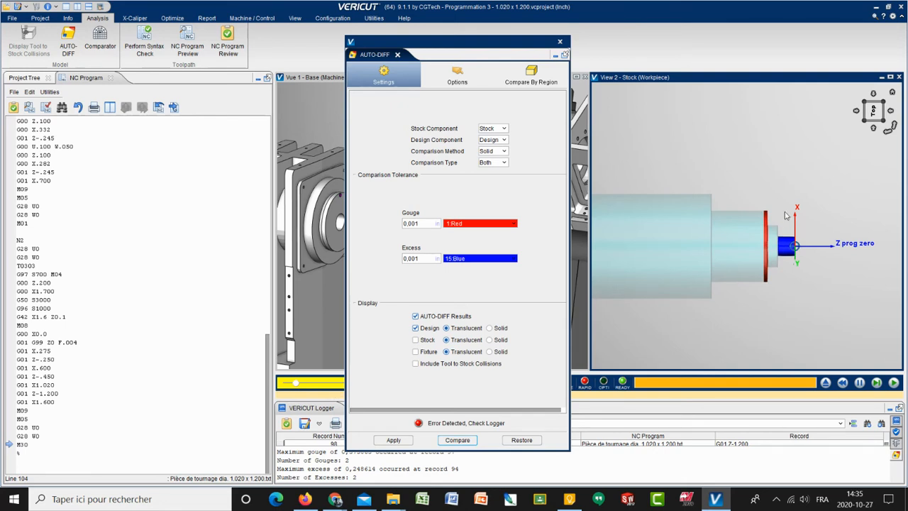
- Examine the gouge and excess areas marked on the workpiece from an angle, and close the AUTO-DIFF comparison
middle_click_drag(783, 212, 745, 216)
scroll(756, 241, "down", 5)
scroll(745, 215, "up", 3)
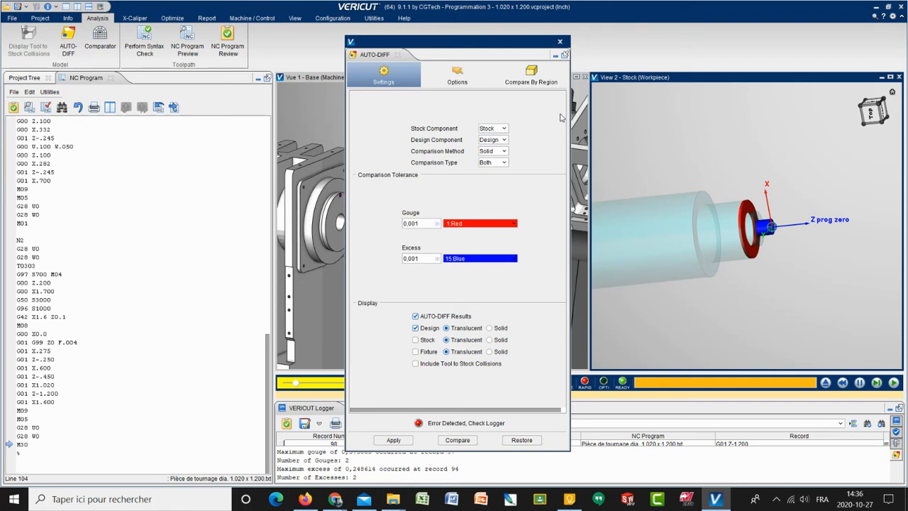
left_click(560, 43)
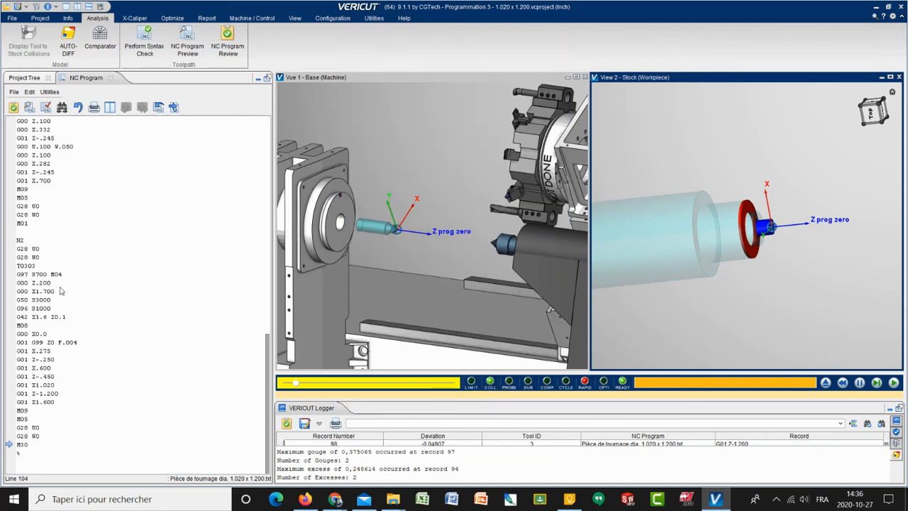
- In the N2 finishing pass, correct the first diameter move to X.250 and the second shoulder depth to Z-.400
left_click(52, 352)
key("BackSpace")
key("BackSpace")
type("50")
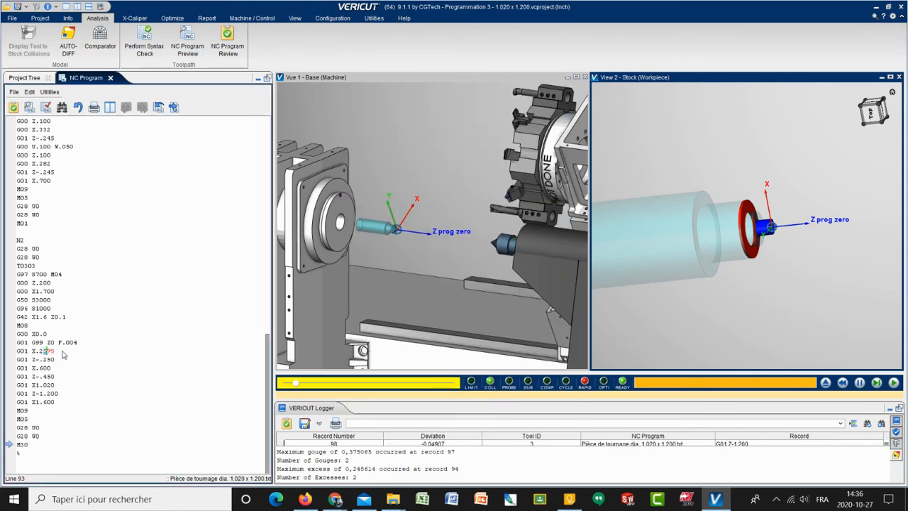
left_click(57, 376)
key("BackSpace")
key("BackSpace")
type("00")
- Save the edited NC program to its current file and accept the VERICUT reset
left_click(14, 91)
left_click(30, 108)
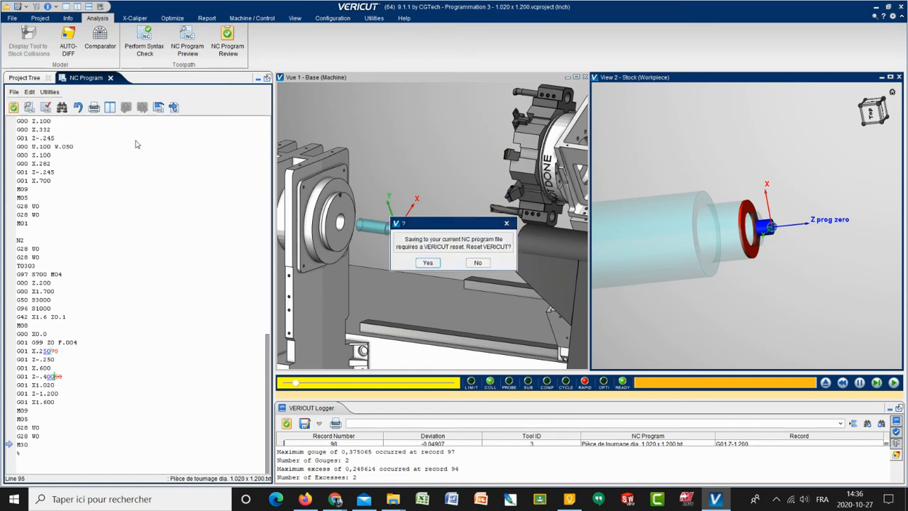
left_click(431, 263)
- Reset the model and simulate the corrected NC program from start to end
right_click(809, 147)
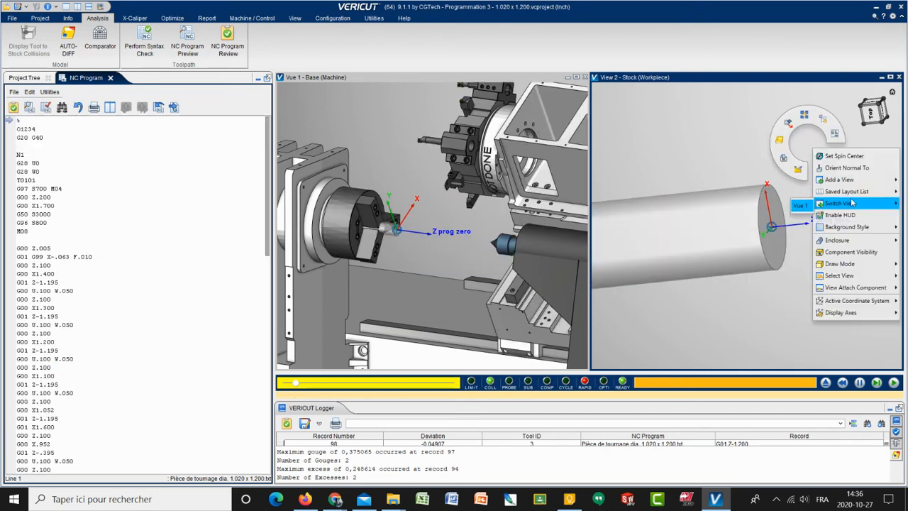
mouse_move(844, 192)
mouse_move(780, 219)
left_click(840, 229)
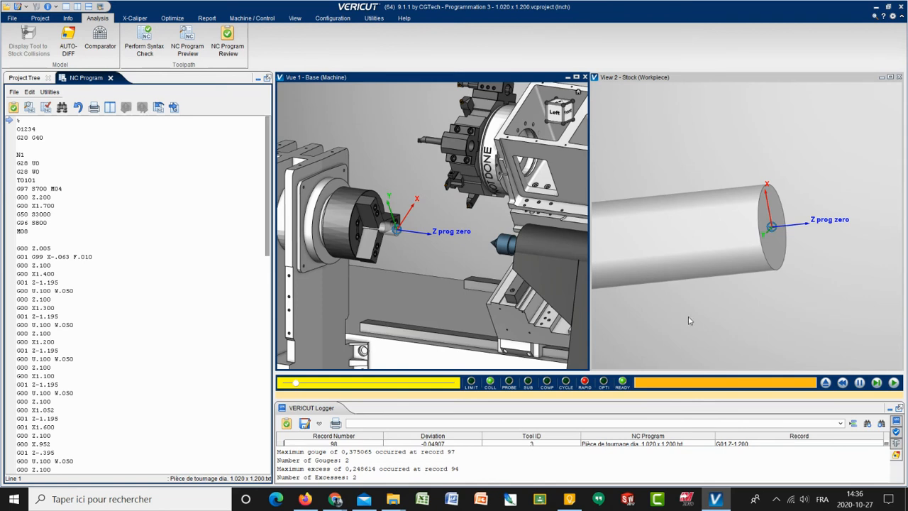
left_click(828, 384)
left_click(827, 384)
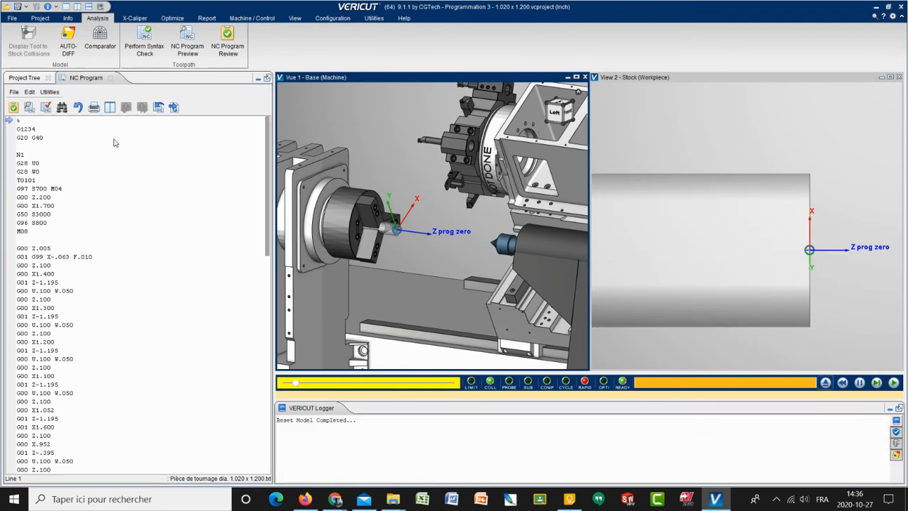
left_click(842, 383)
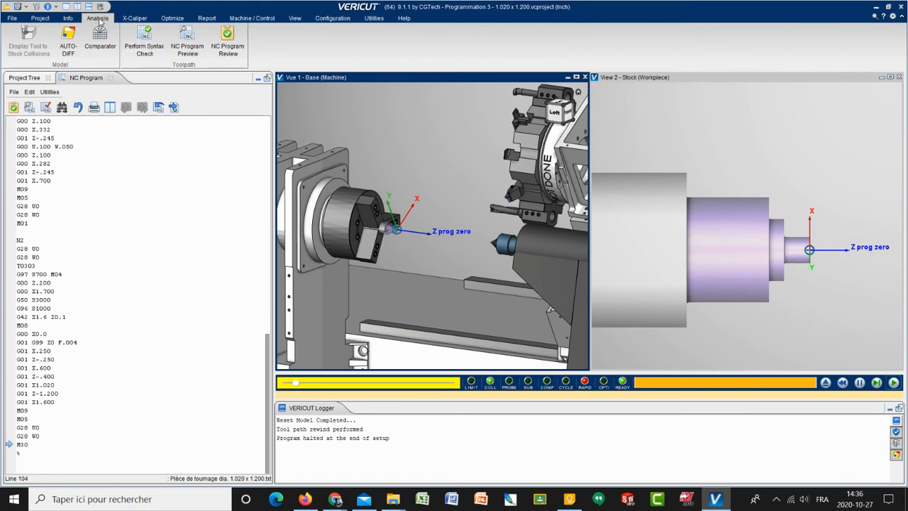
- Compare the newly machined stock with the design using AUTO-DIFF and inspect the result on the workpiece
left_click(68, 41)
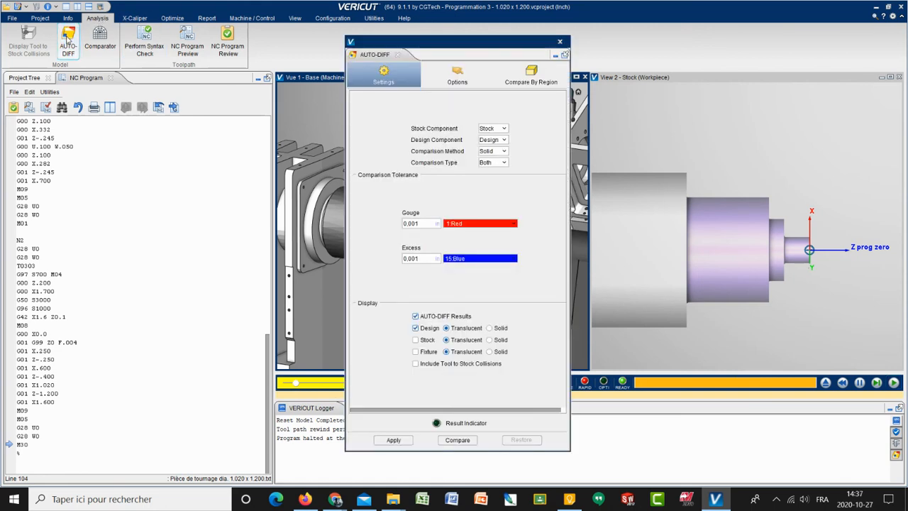
left_click(458, 441)
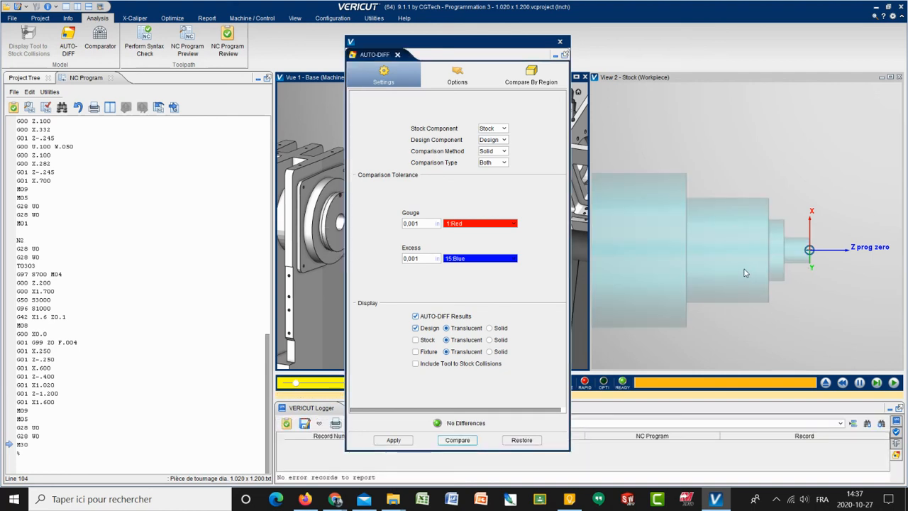
mouse_move(744, 269)
middle_mouse_down()
mouse_move(726, 268)
mouse_move(734, 270)
middle_mouse_up()
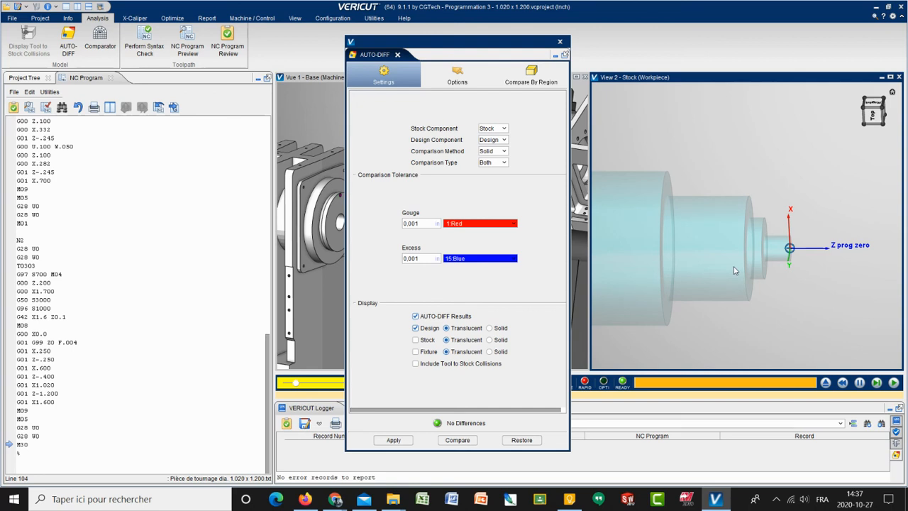